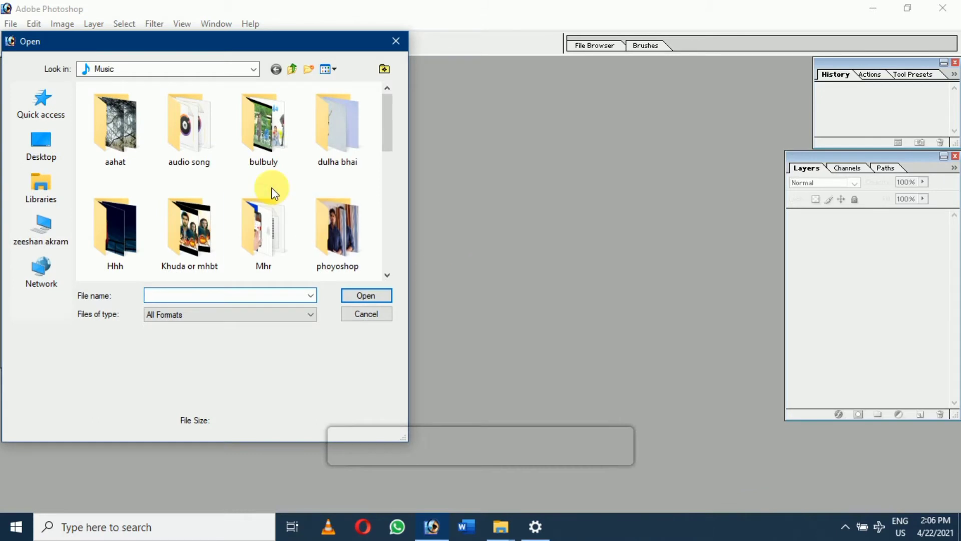
Open the portrait photo 3847138_XL from the Music folder.
scroll(271, 188, "down", 10)
scroll(272, 187, "down", 2)
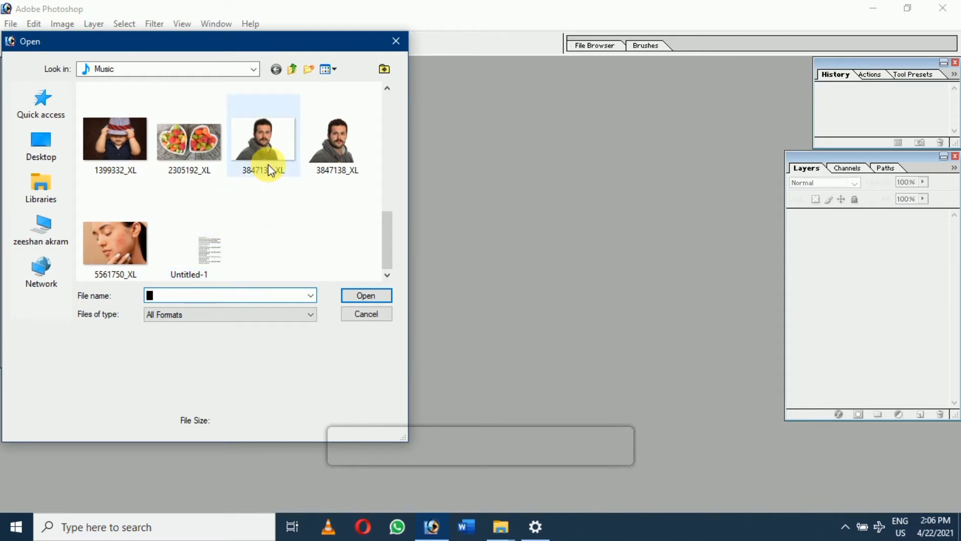
left_click(283, 157)
double_click(283, 158)
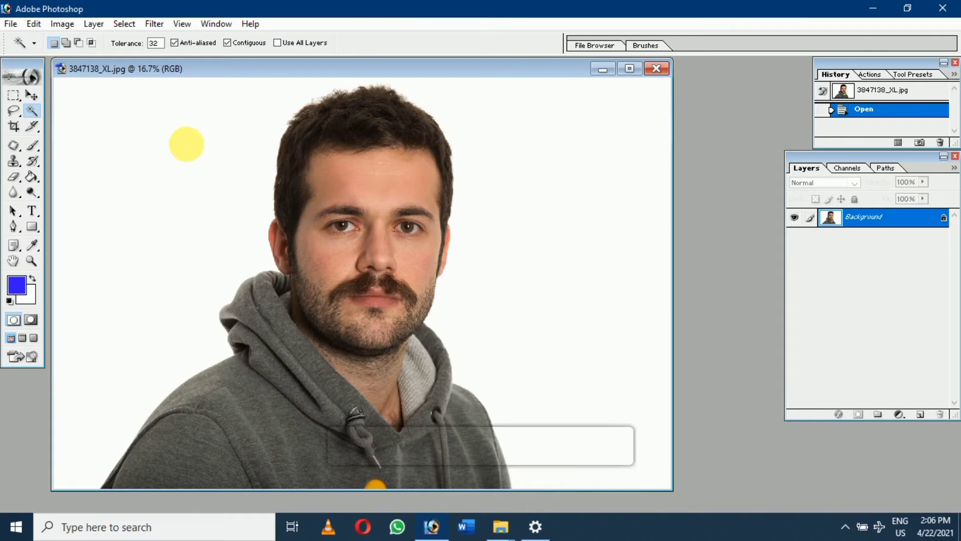
Crop the photo to an upright passport-style frame around the man's head and shoulders.
key("c")
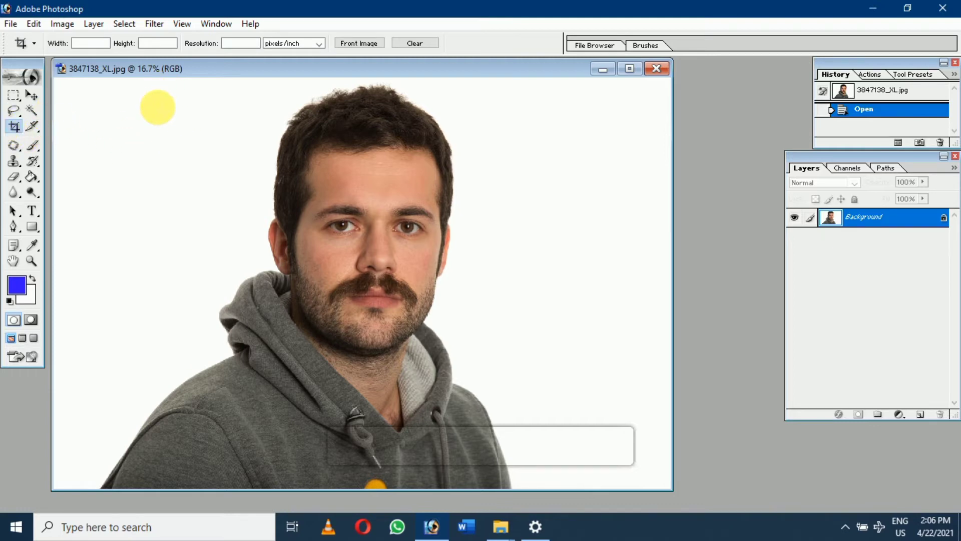
left_click_drag(158, 108, 466, 522)
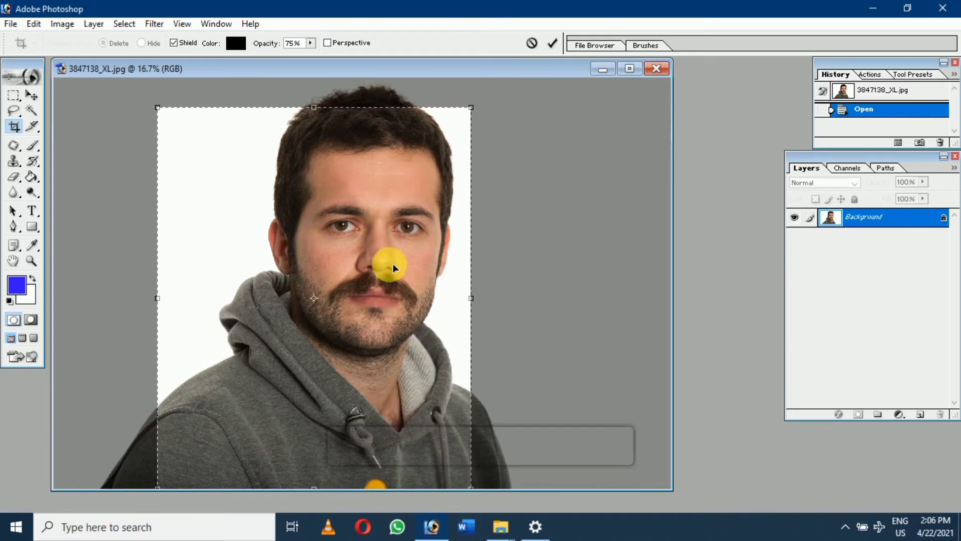
left_click_drag(393, 263, 420, 236)
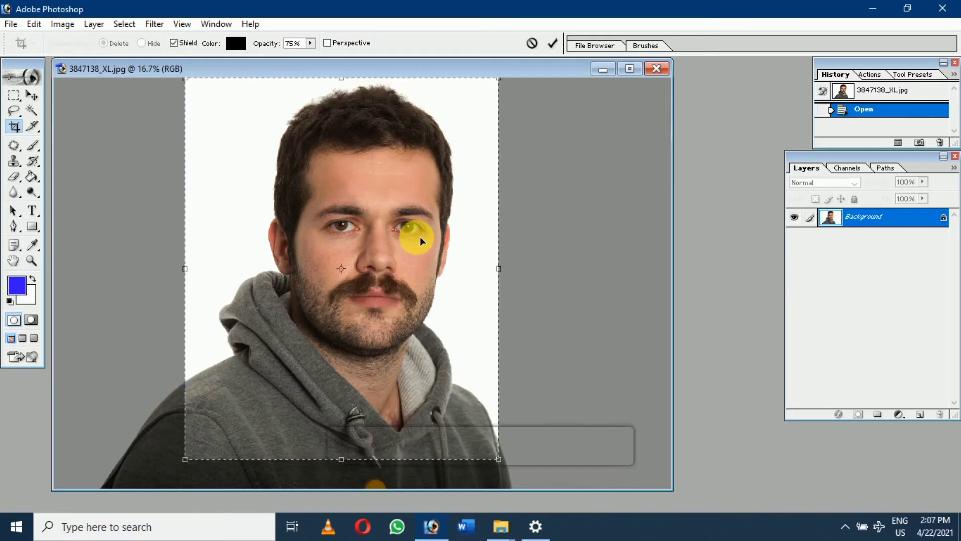
key("Return")
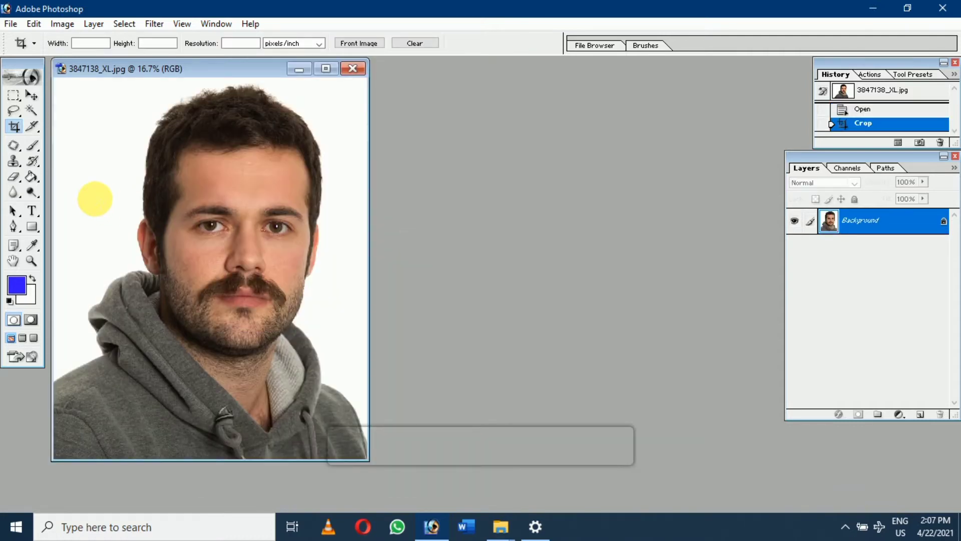
Select the white background around the man with the Magic Wand at tolerance 32, adding the missed areas along the hair.
left_click(32, 110)
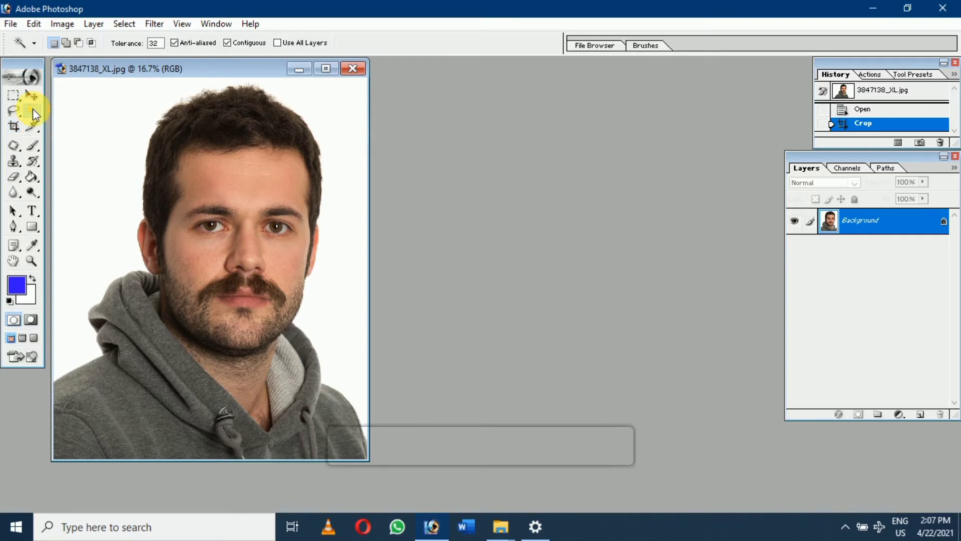
left_click(115, 153)
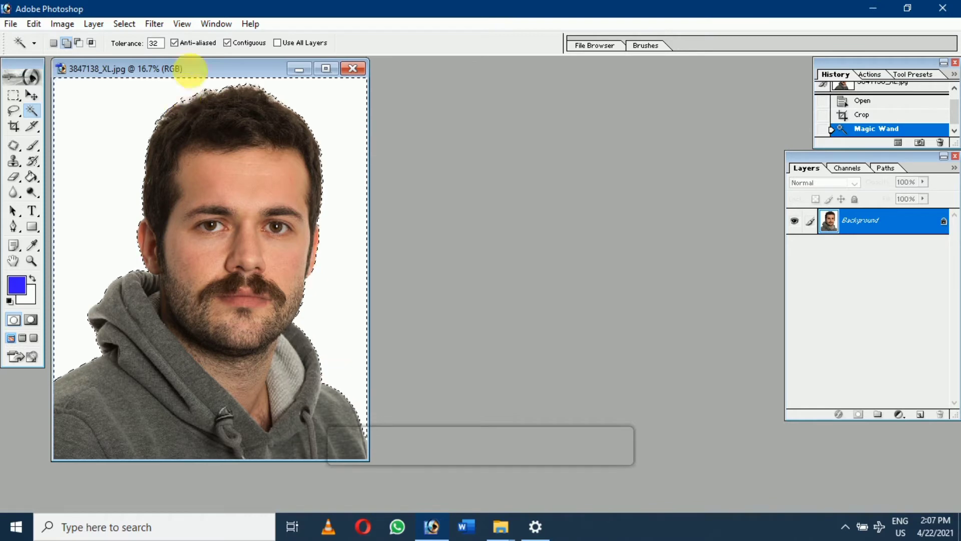
left_click(197, 112, "shift")
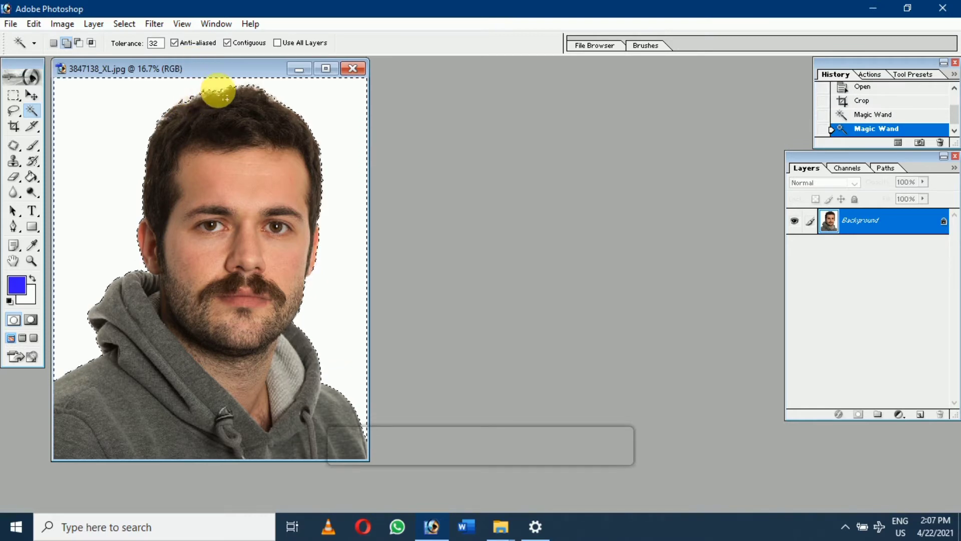
left_click(221, 90, "shift")
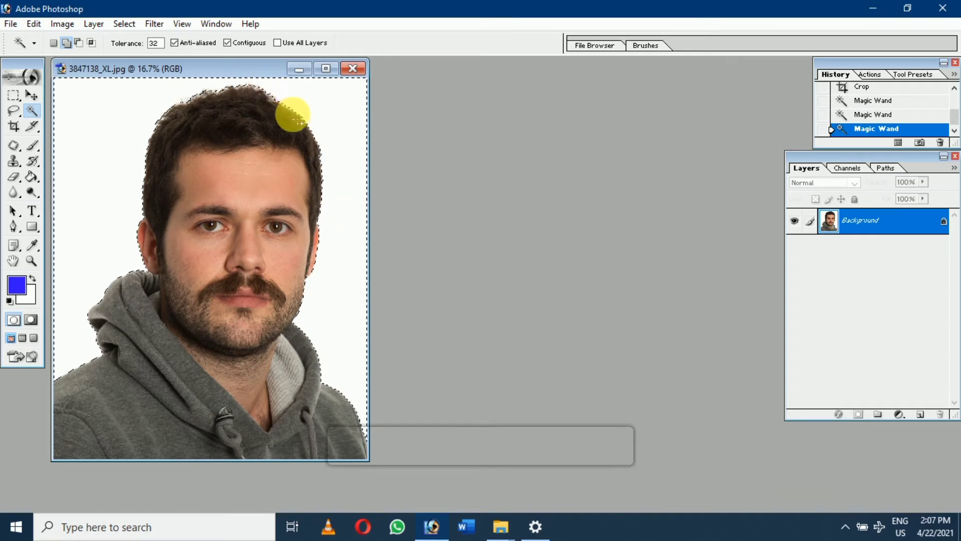
left_click(189, 114, "shift")
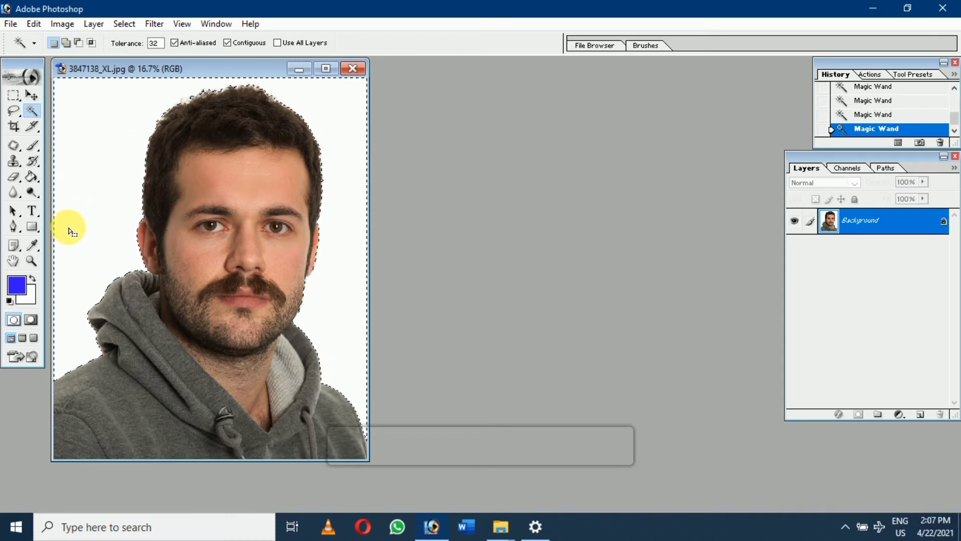
Fill the selected background with the blue foreground colour using the Paint Bucket, and deselect.
left_click(31, 178)
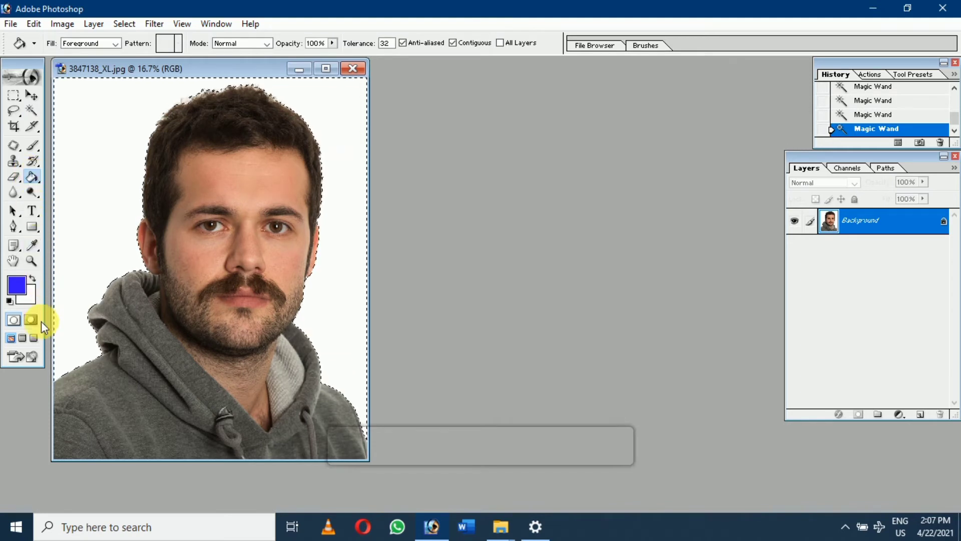
left_click(88, 200)
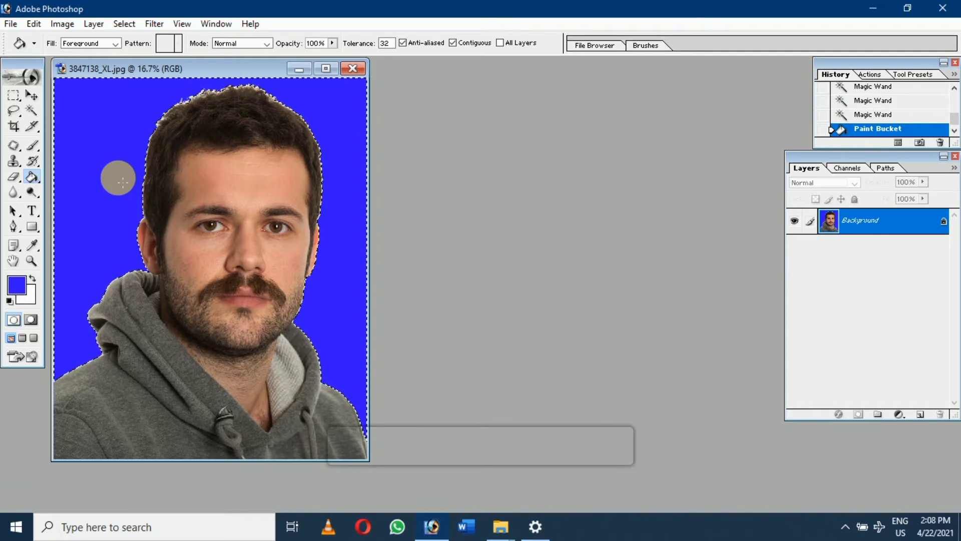
key("ctrl+d")
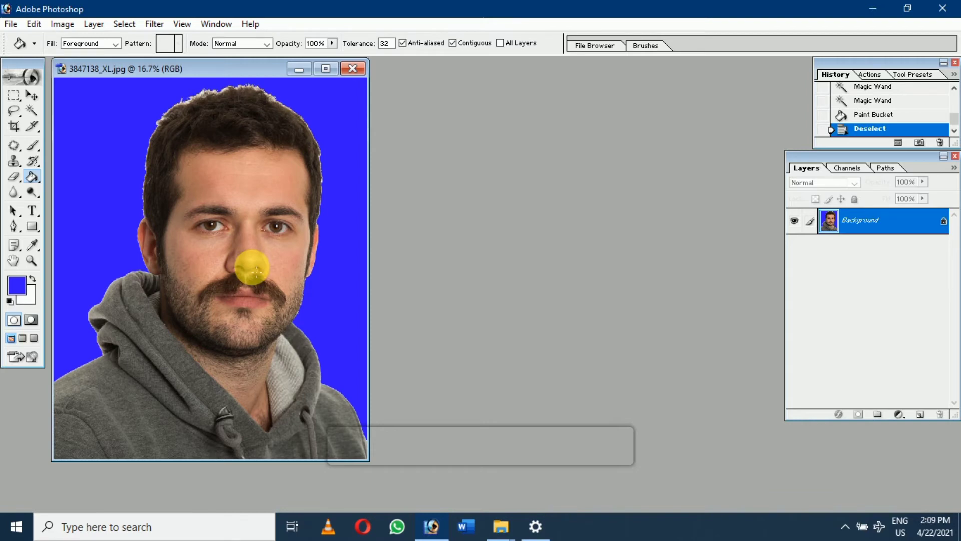
Brighten the portrait with an RGB Curves adjustment, raising input 190 to output 221.
key("ctrl+m")
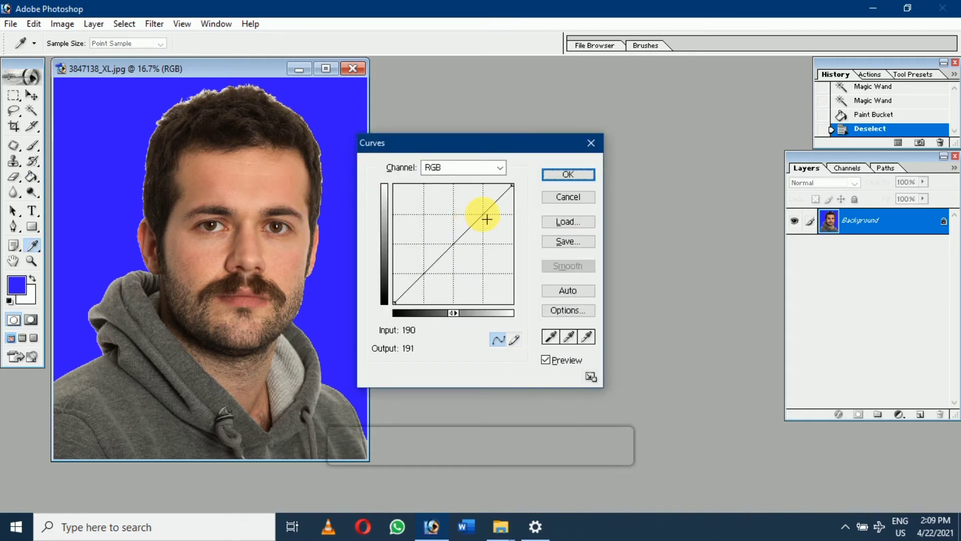
left_click_drag(487, 219, 487, 204)
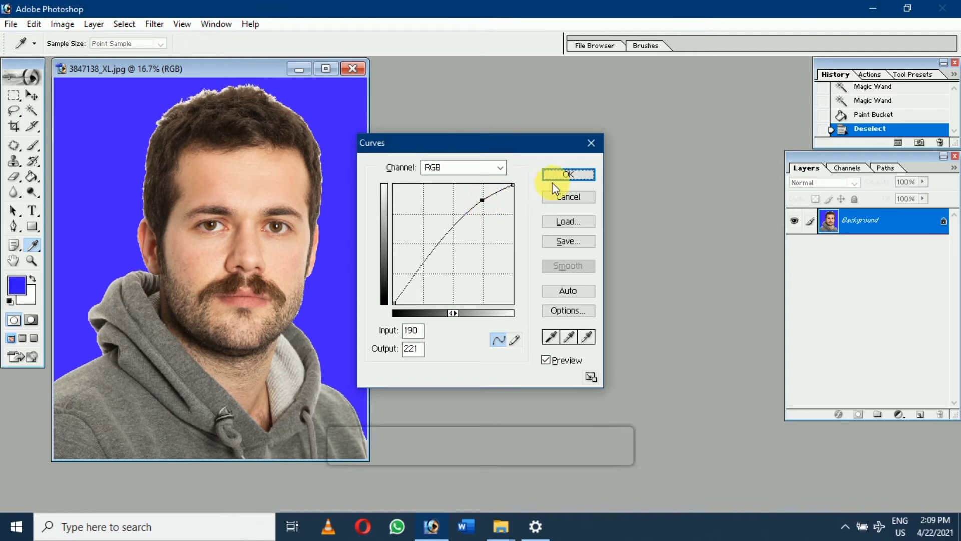
left_click(589, 174)
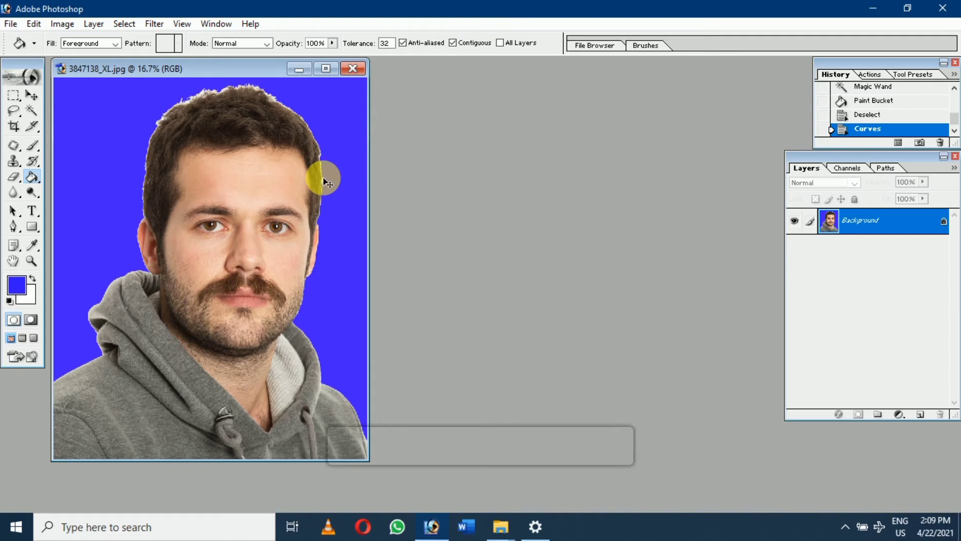
Create a white A4 RGB document at 300 pixels/inch and place its window beside the portrait.
key("ctrl+n")
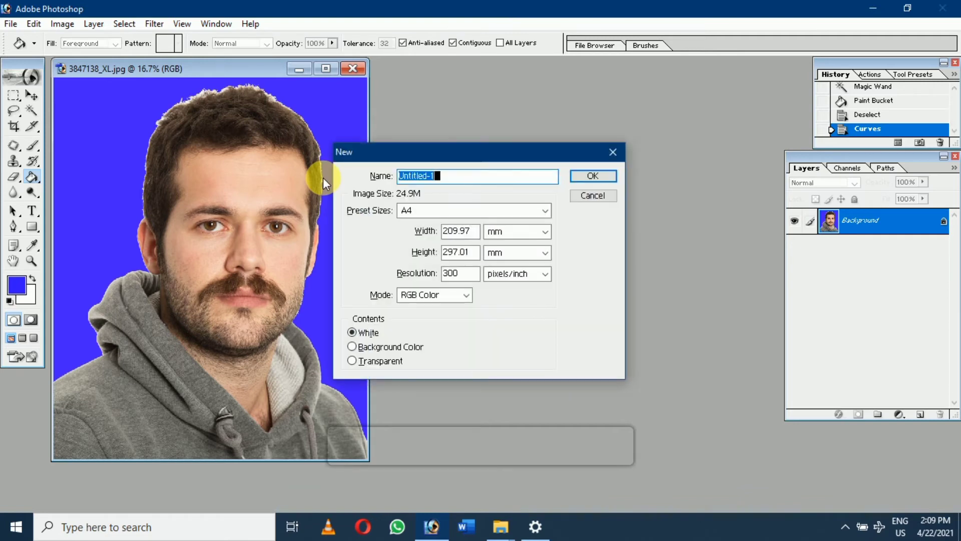
left_click(582, 179)
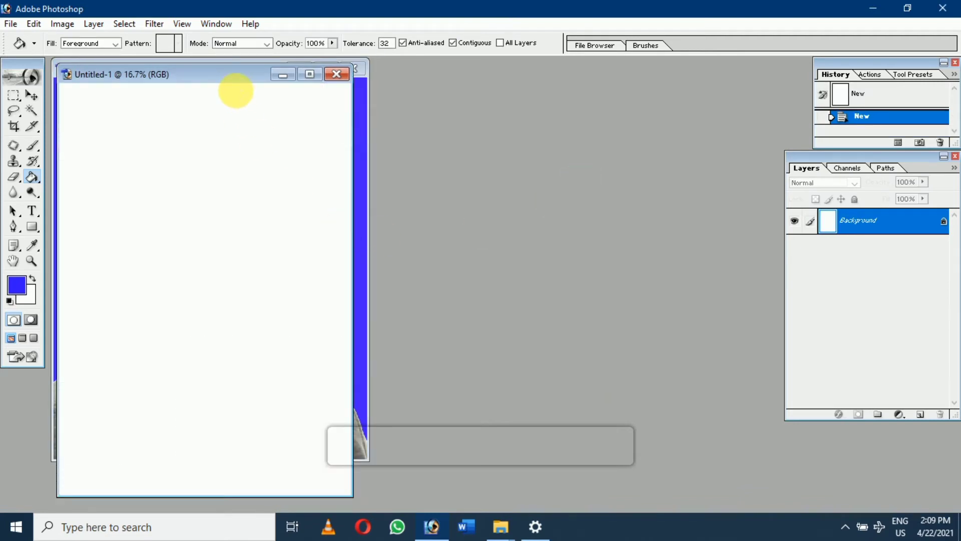
left_click_drag(237, 86, 604, 82)
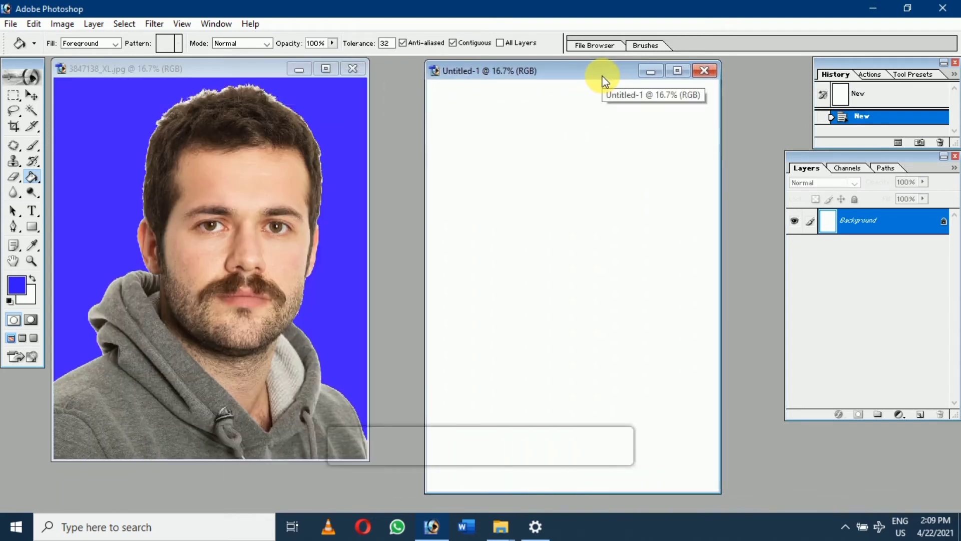
Return to the portrait document and convert its locked Background into a regular layer.
left_click(33, 96)
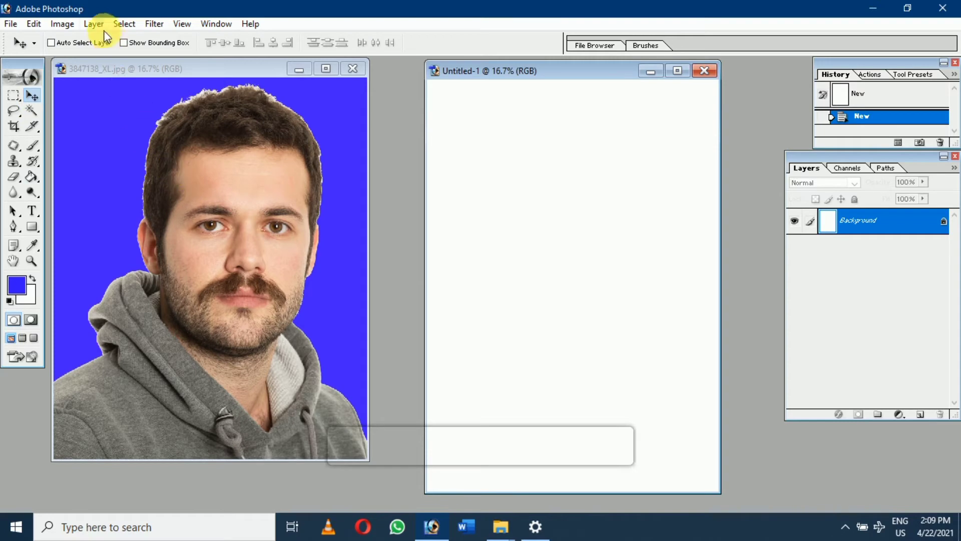
left_click(34, 24)
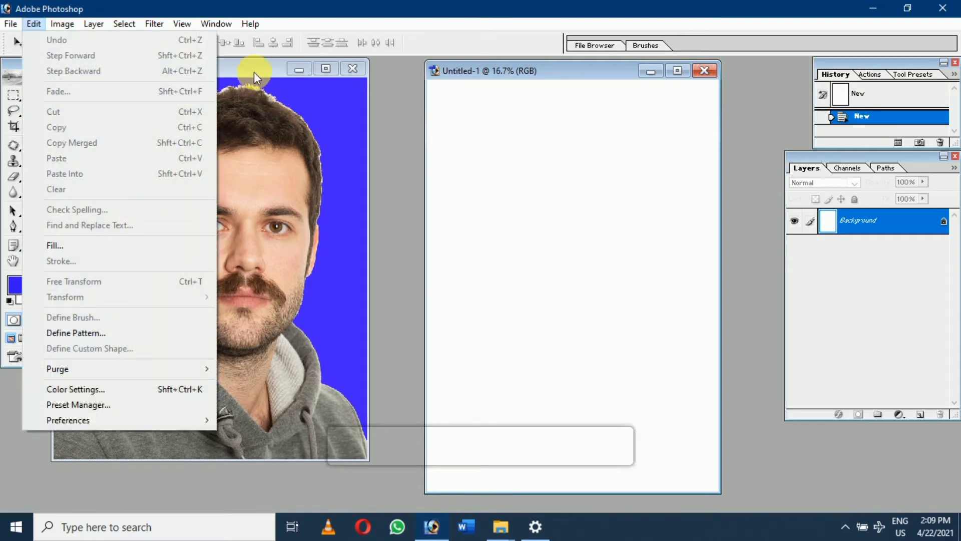
left_click(254, 72)
left_click(40, 24)
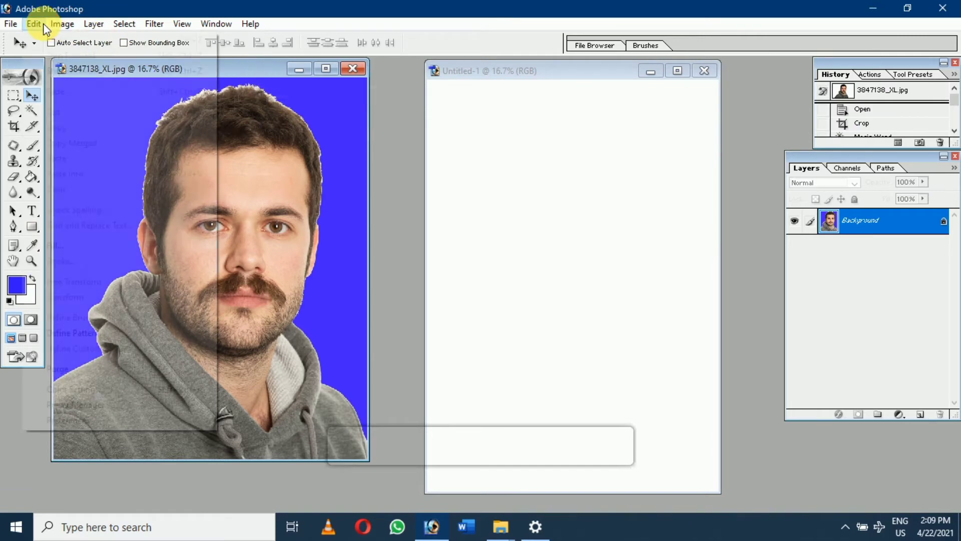
left_click(259, 71)
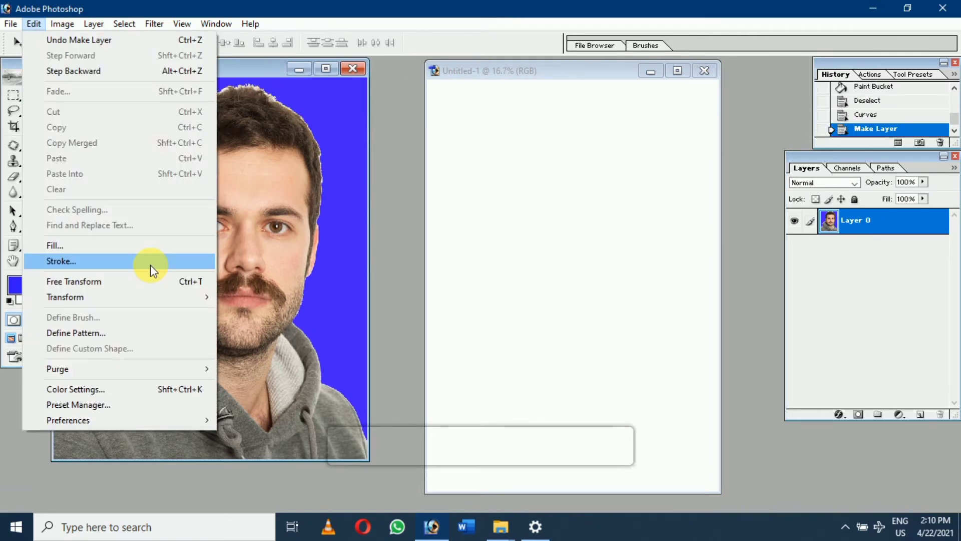
Add an 8 px black stroke with Center location around the portrait layer.
left_click(150, 265)
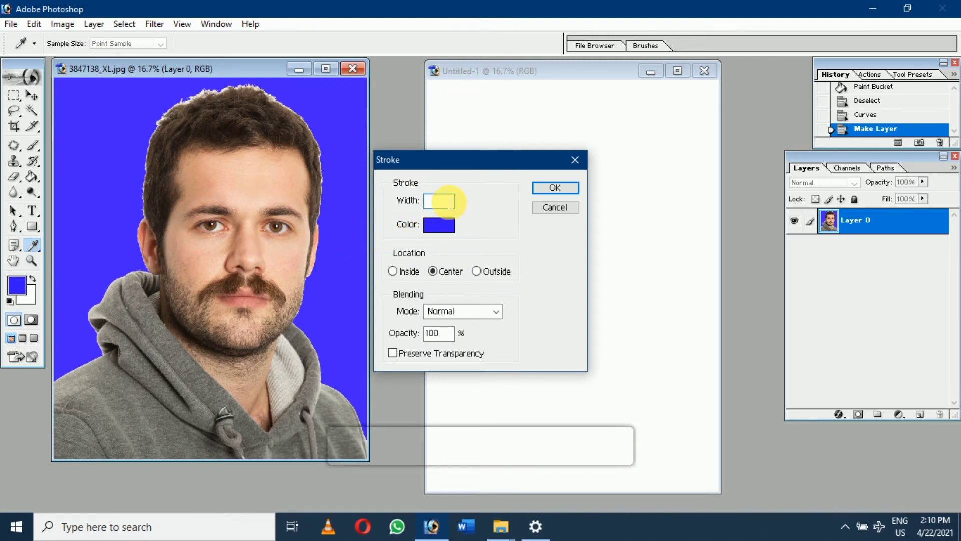
type("8")
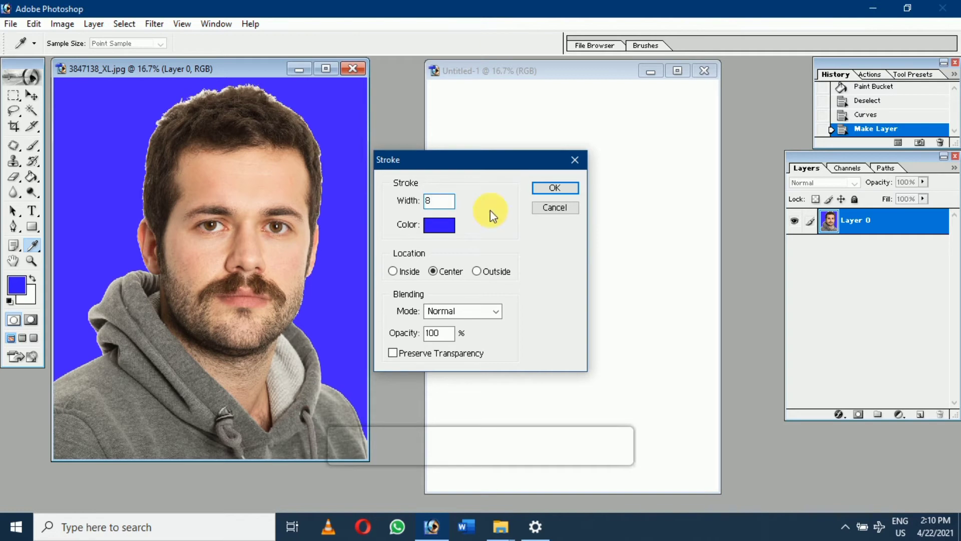
left_click(439, 225)
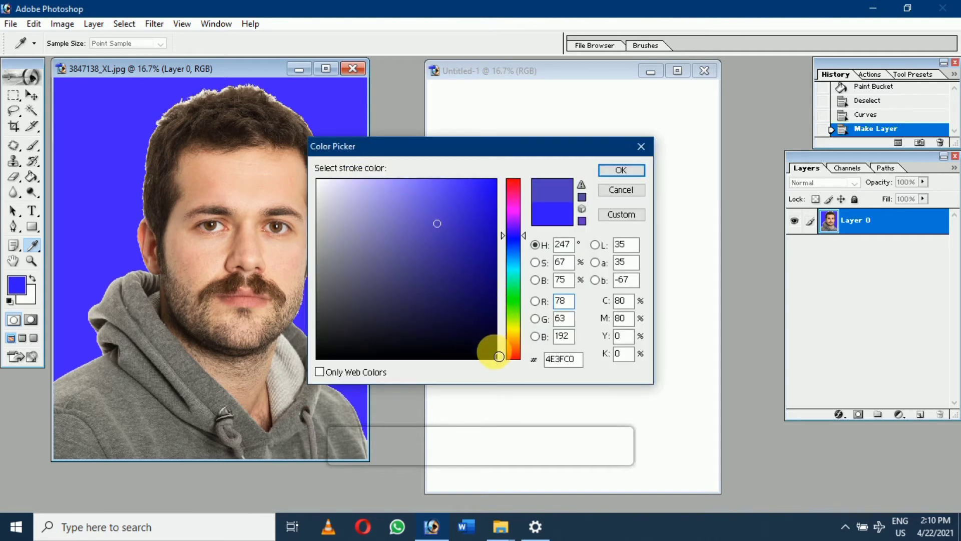
left_click(497, 356)
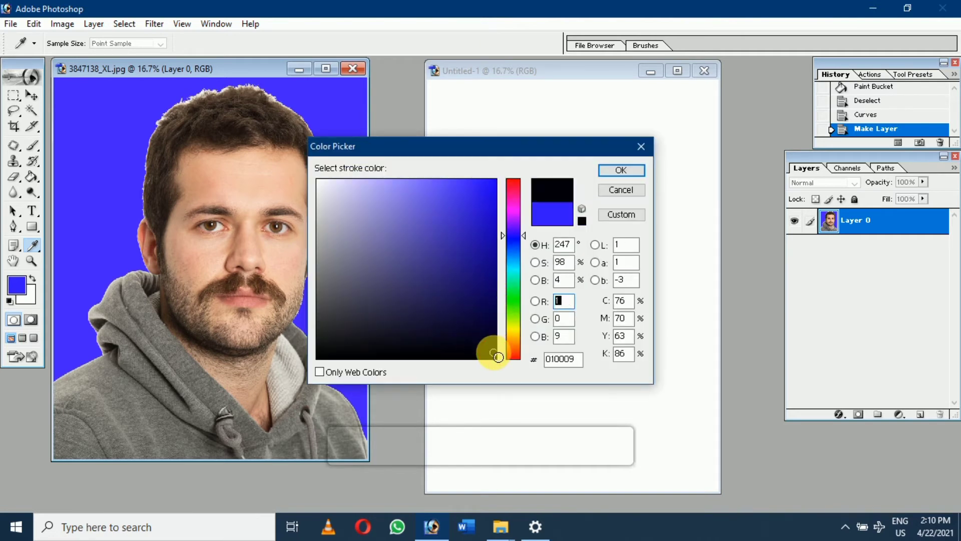
left_click(622, 171)
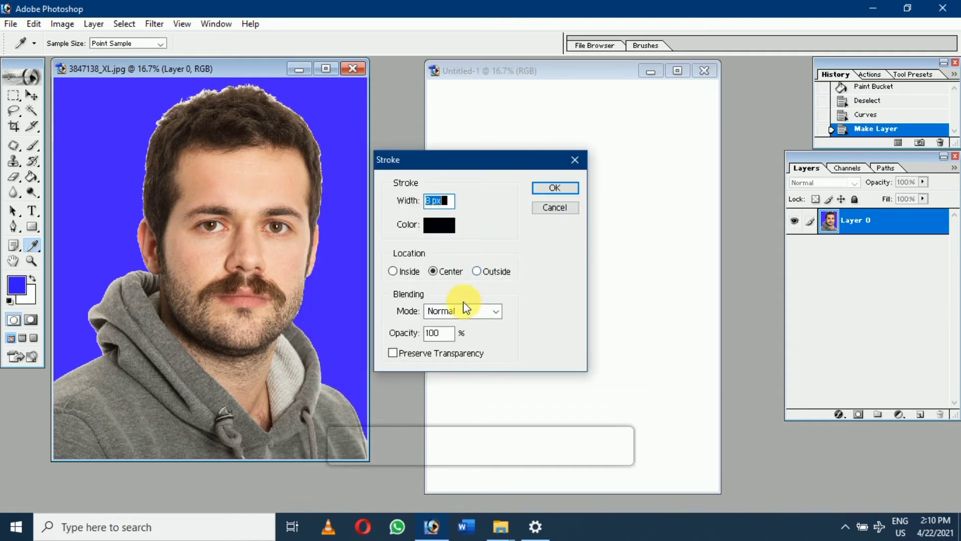
left_click(555, 187)
Copy the stroked portrait layer into the blank A4 document with the Move tool and maximize that document's window.
key("v")
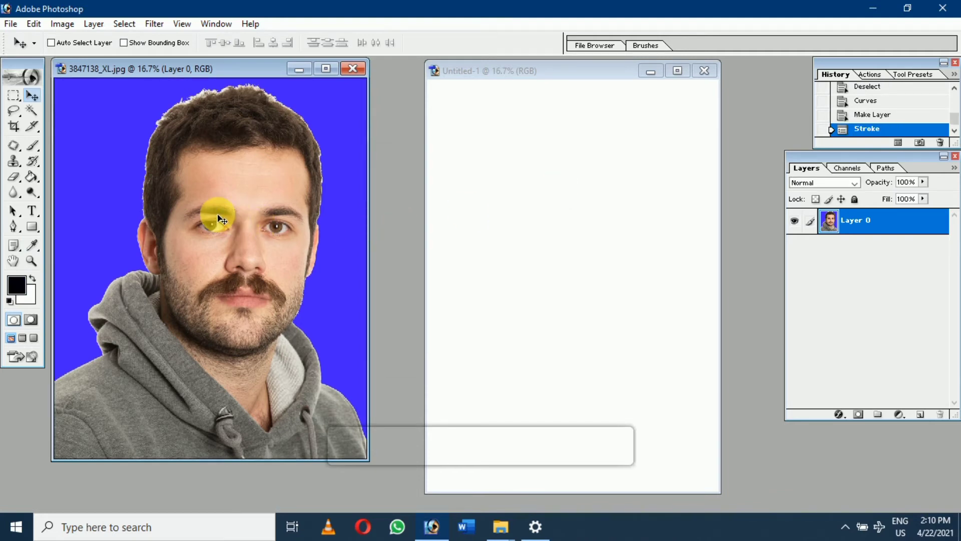
left_click_drag(219, 219, 581, 229)
key("ctrl+t")
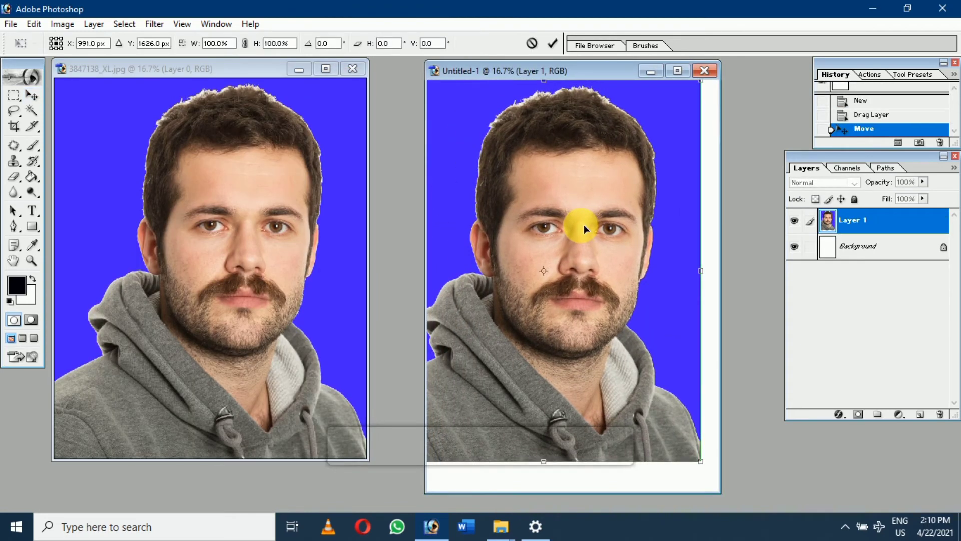
key("Return")
left_click(678, 70)
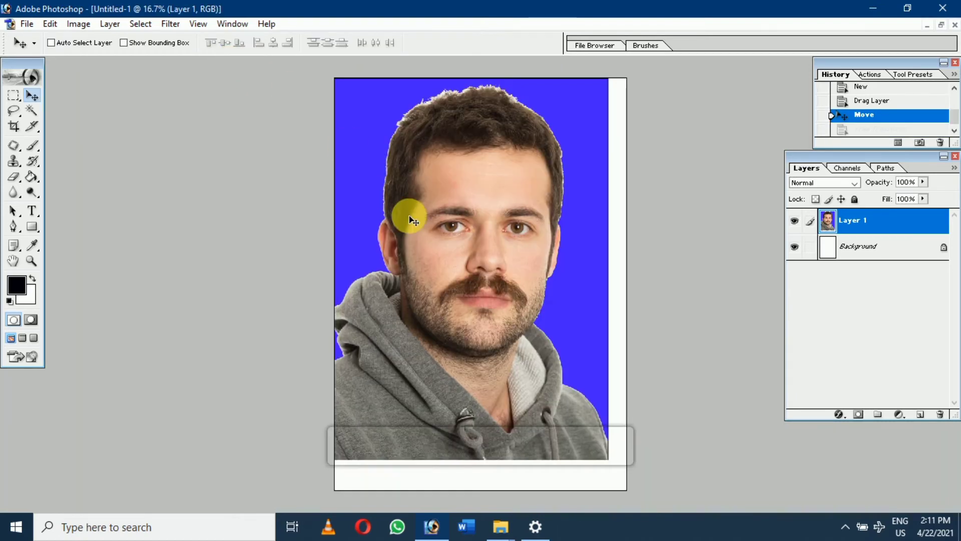
Scale the portrait layer proportionally to about 40.8% with Free Transform and place it in the A4 page's upper-left corner.
key("ctrl+t")
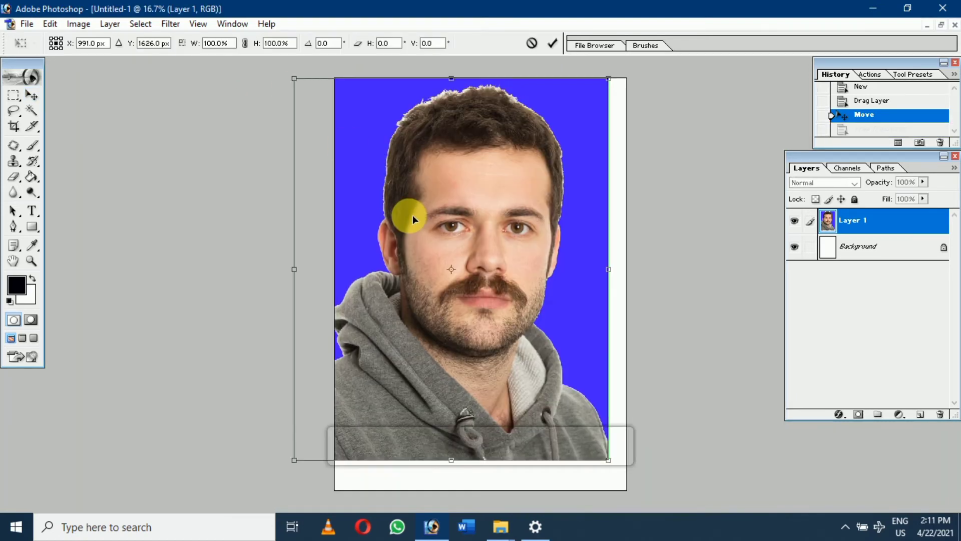
left_click(244, 43)
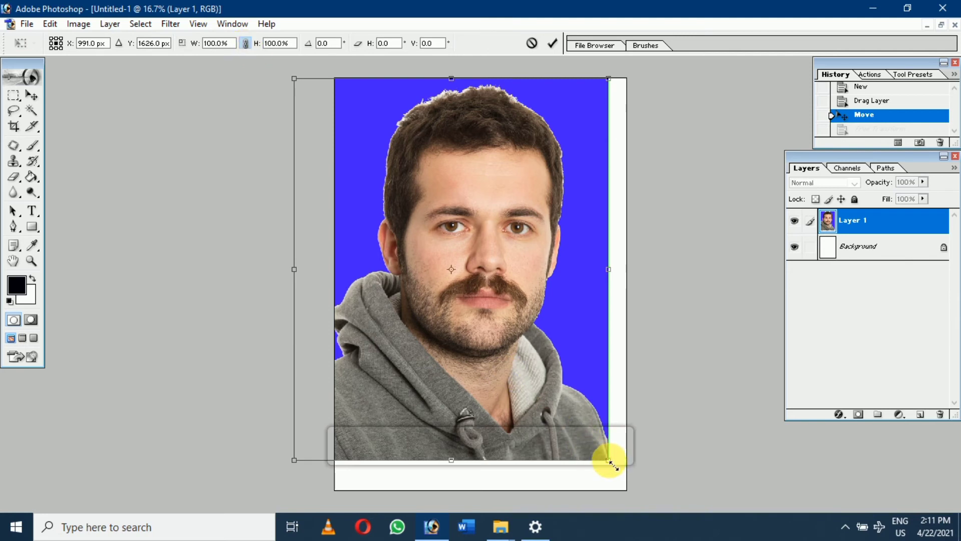
left_click_drag(609, 463, 426, 238)
left_click_drag(372, 169, 425, 178)
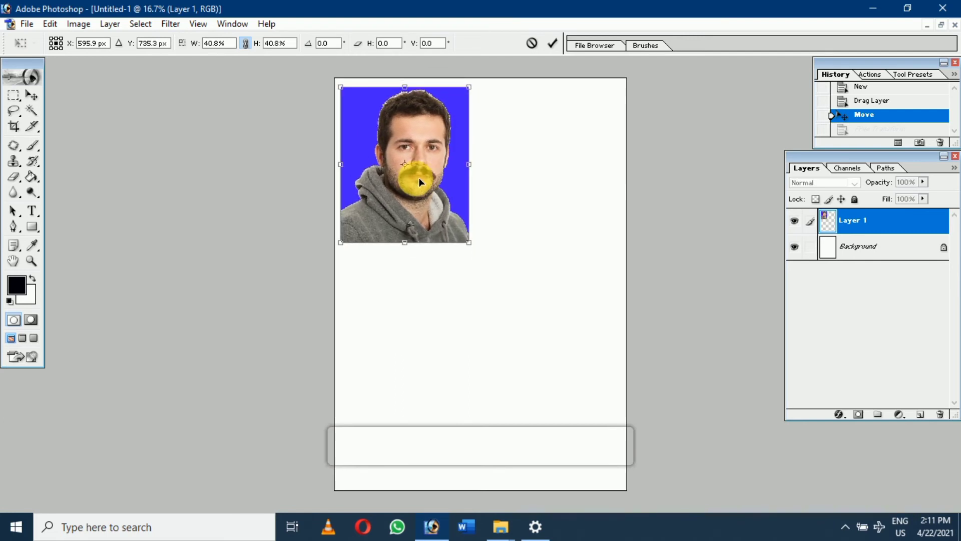
double_click(436, 164)
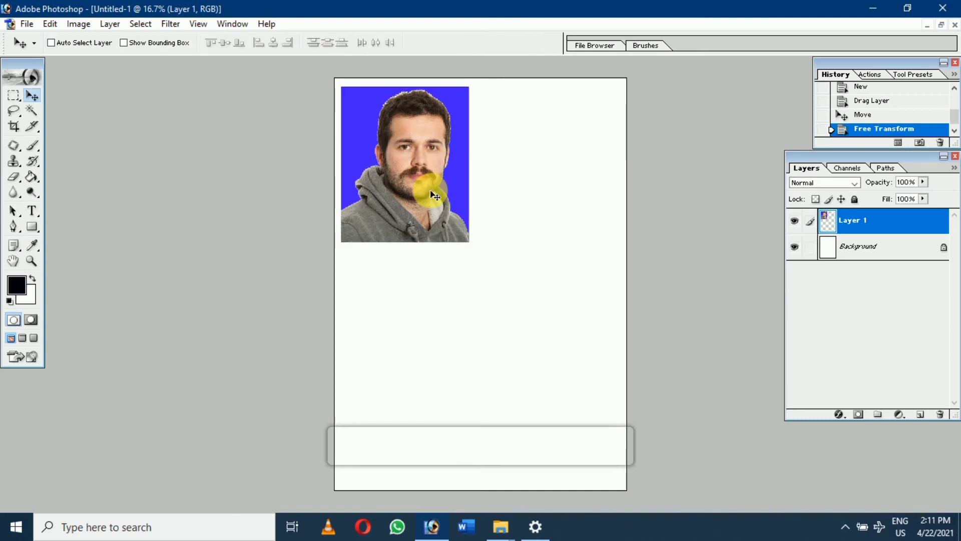
Duplicate the portrait layer, place the copy beside the original with a narrow gap, and merge it down.
key("ctrl+j")
left_click_drag(435, 195, 569, 190)
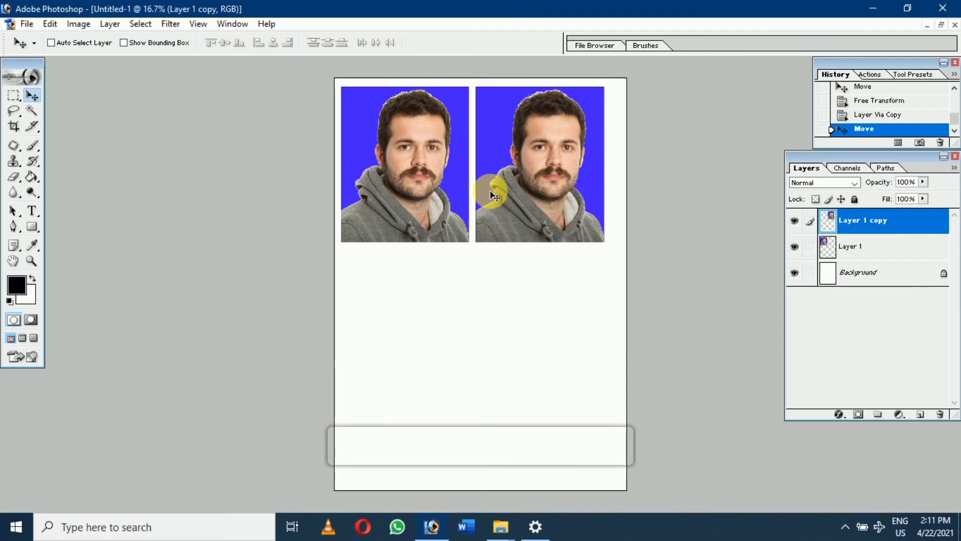
left_click(106, 24)
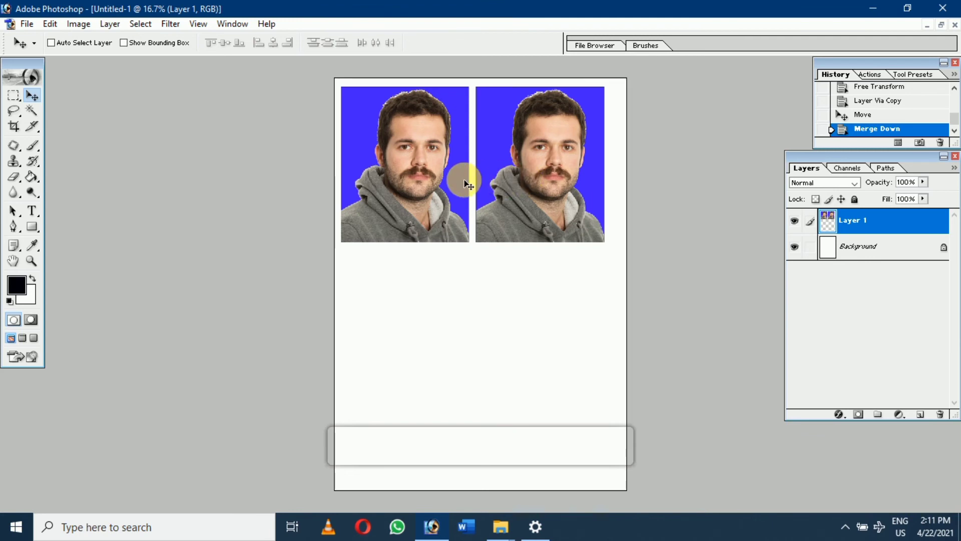
Duplicate the merged pair of portraits and place the copy as a second row directly below the first.
key("ctrl+j")
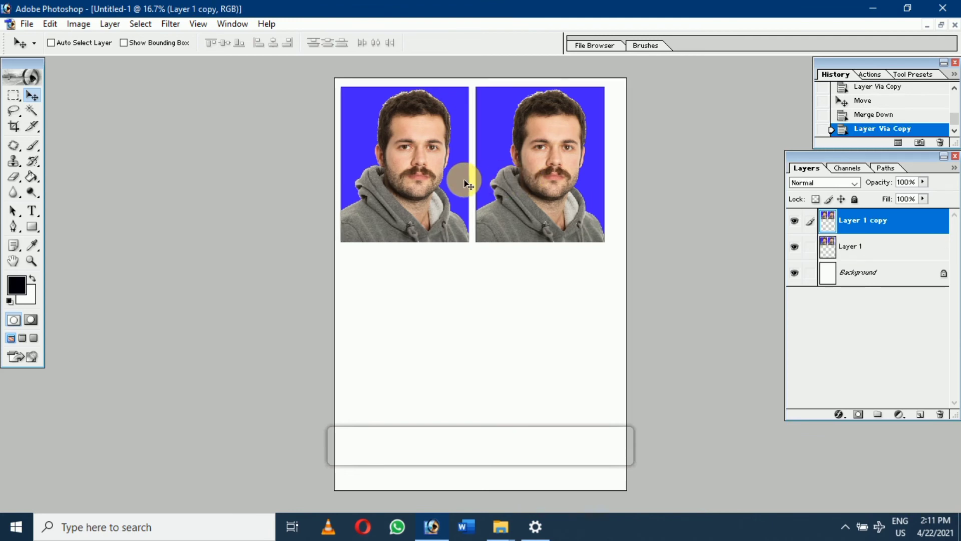
left_click_drag(465, 181, 470, 352)
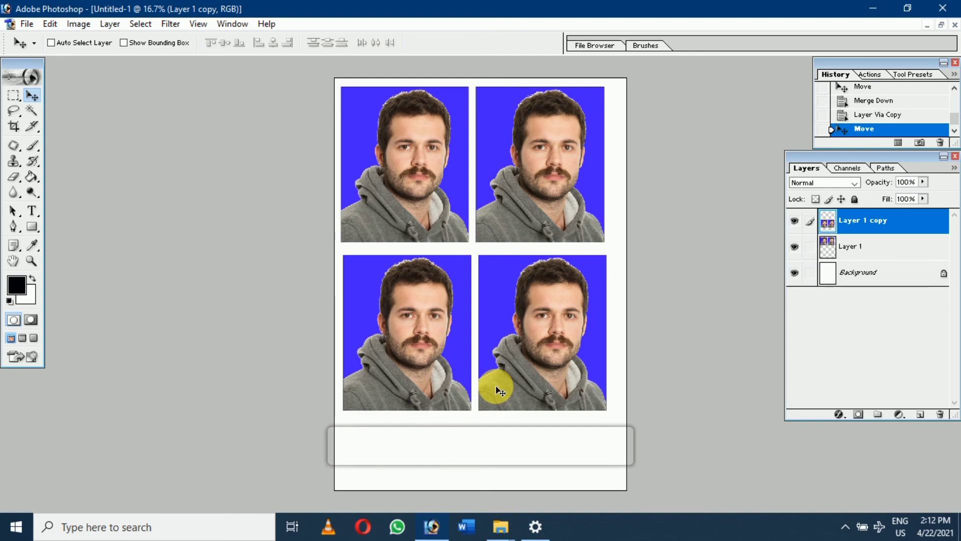
Send the A4 sheet of four portraits to print with the existing print settings.
key("ctrl+p")
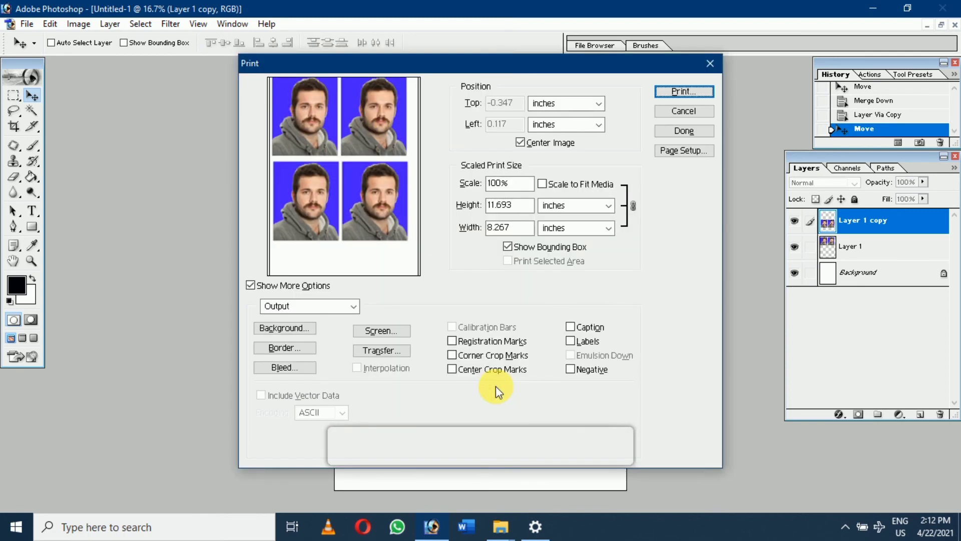
left_click(683, 94)
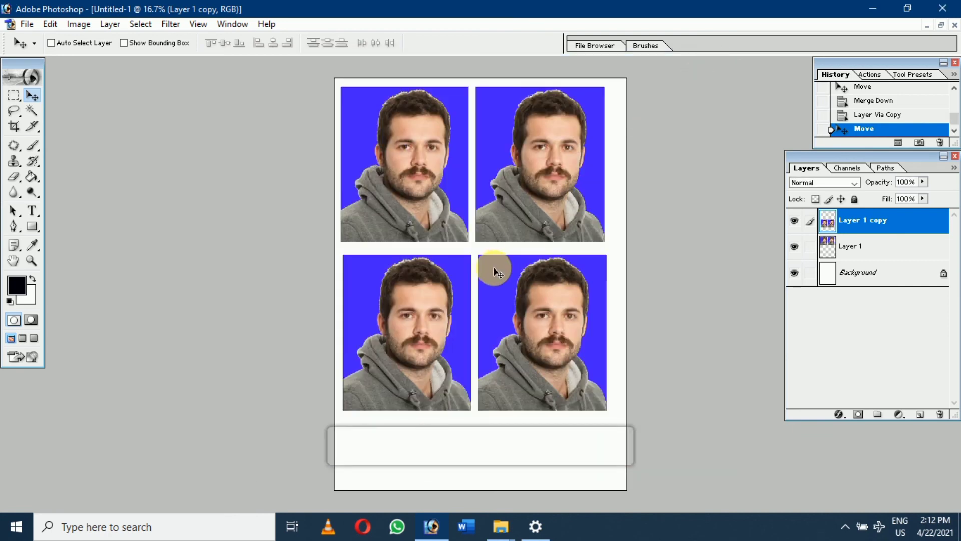